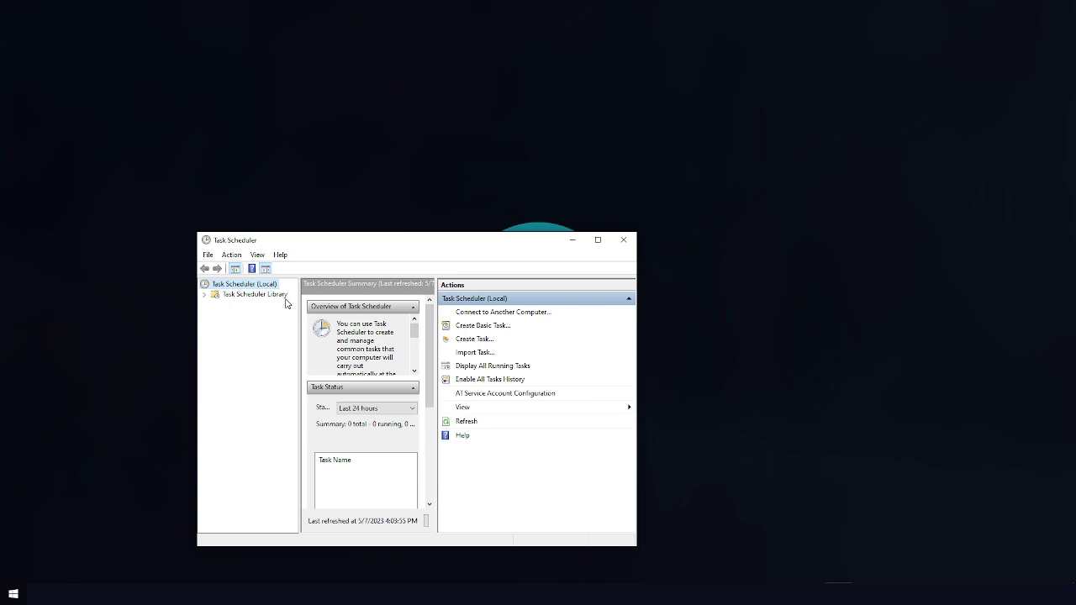
pyautogui.click(204, 295)
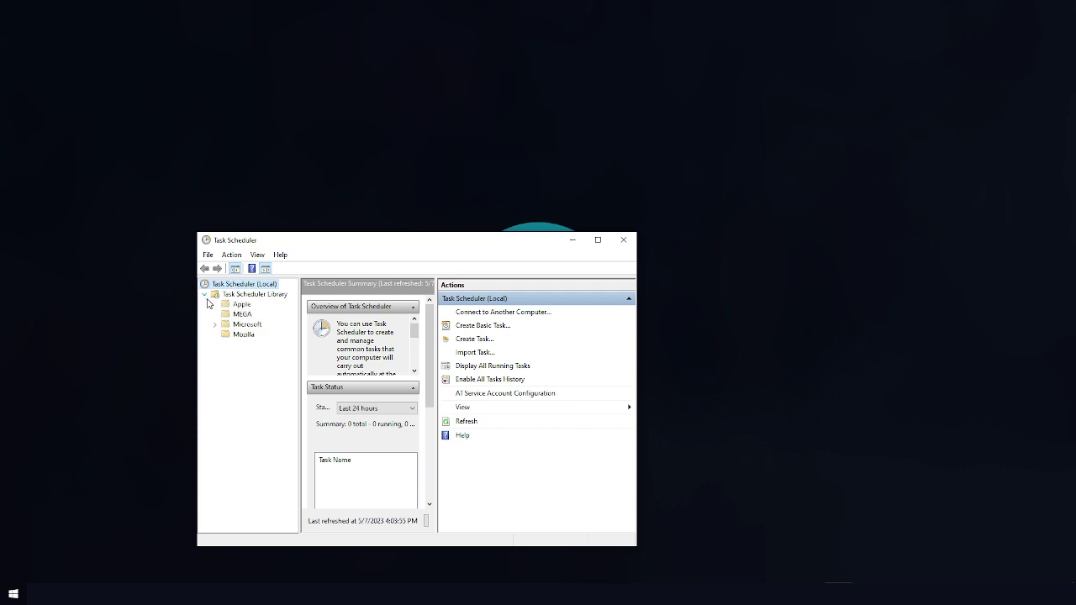
pyautogui.click(242, 325)
pyautogui.click(216, 327)
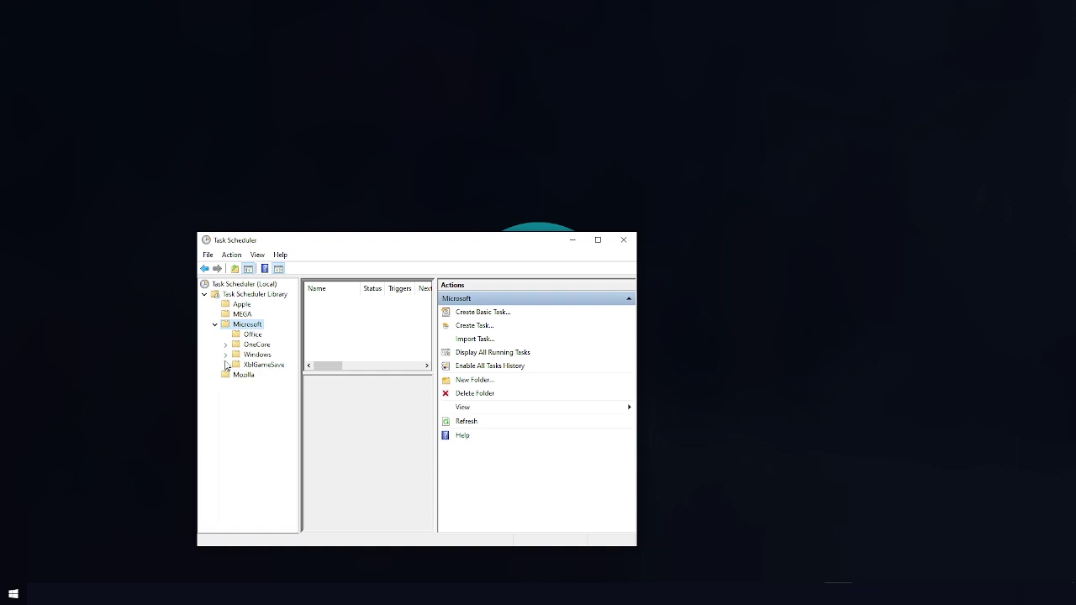
pyautogui.click(227, 356)
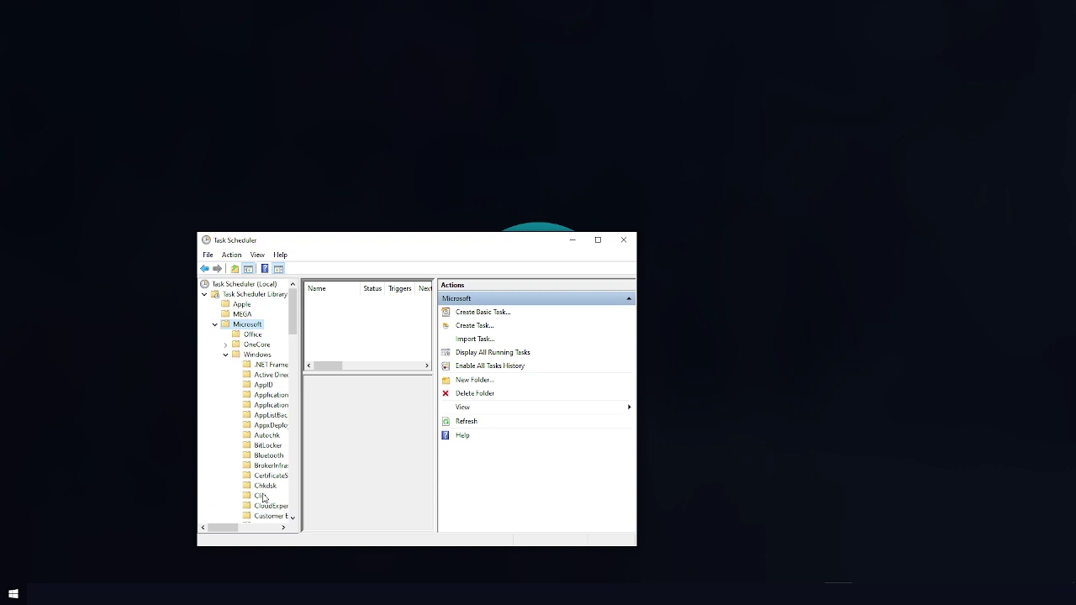
pyautogui.click(598, 241)
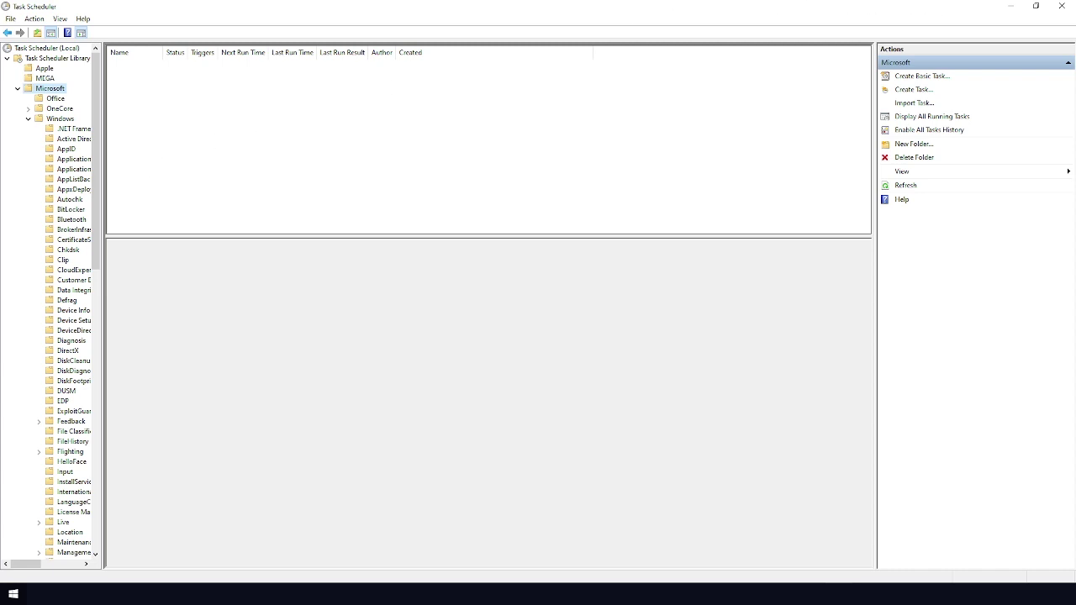
pyautogui.click(1061, 7)
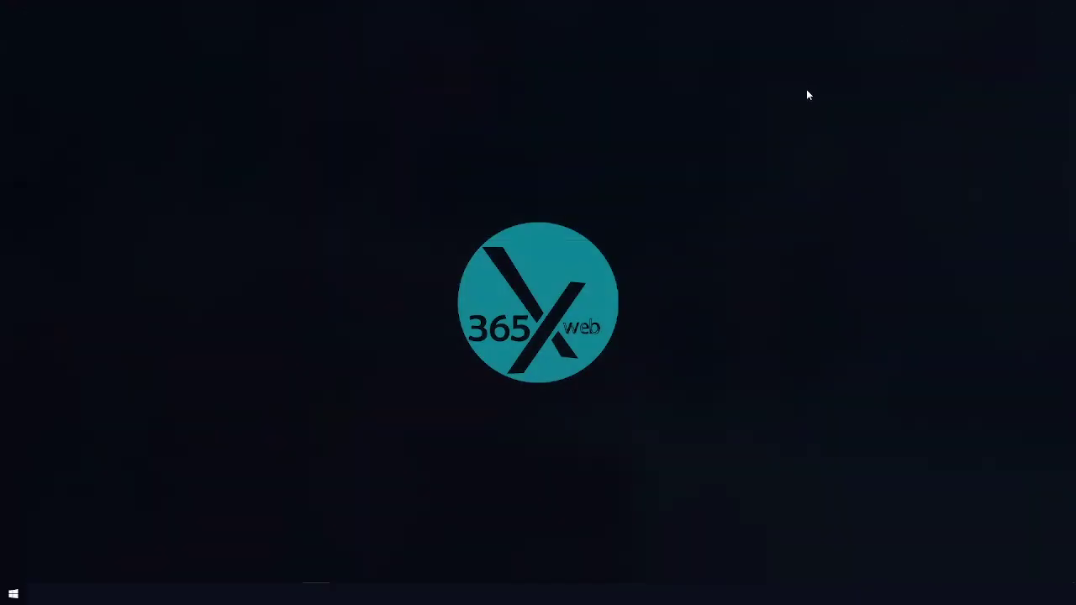
# Step: Search Windows for "task sc" and open Task Scheduler
pyautogui.press('super')
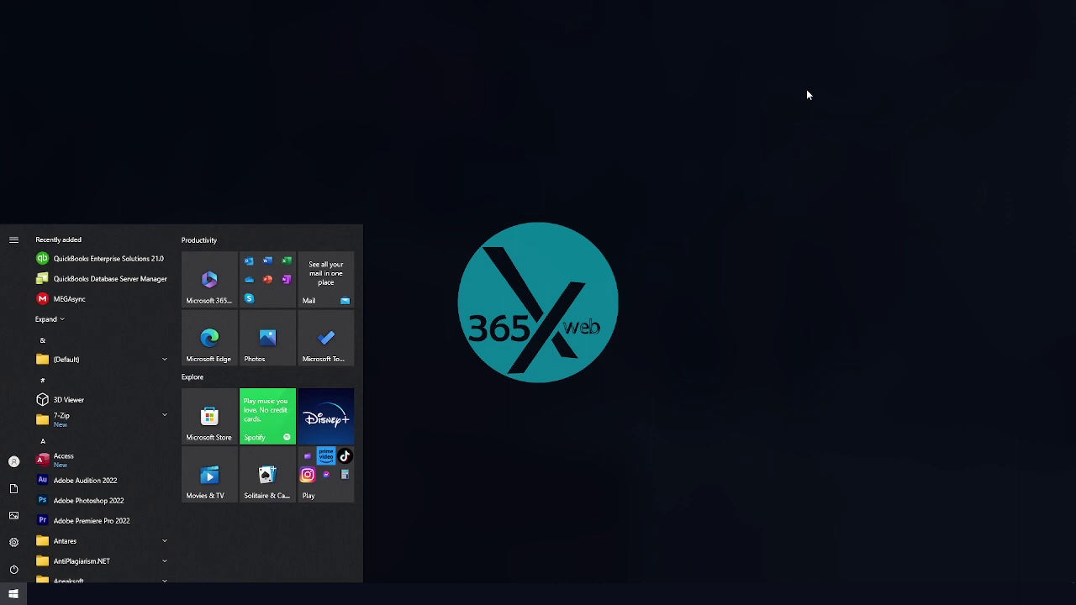
pyautogui.write('task sc')
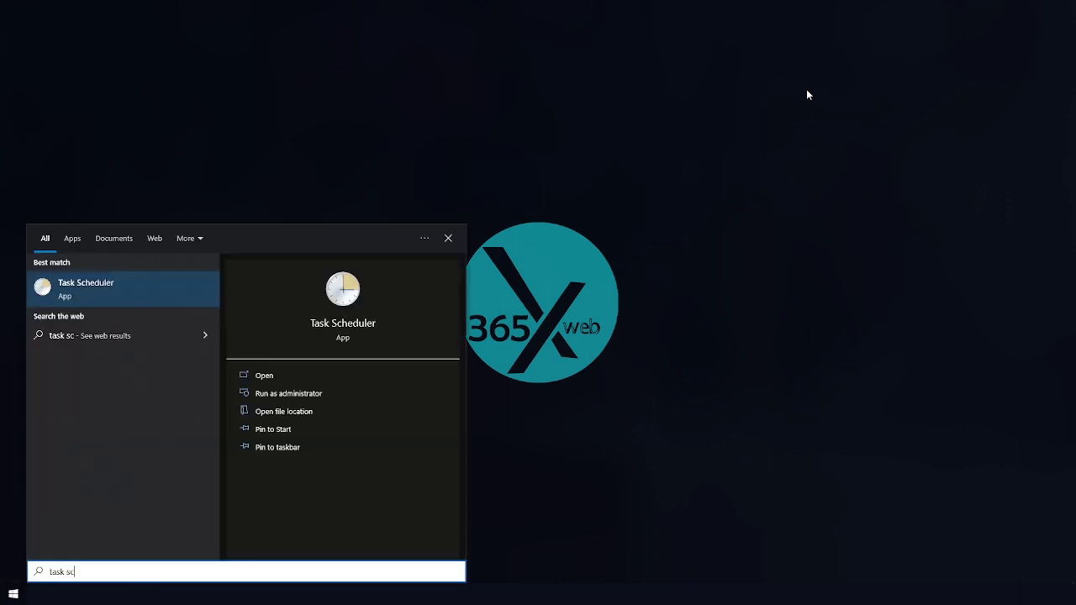
pyautogui.press('Return')
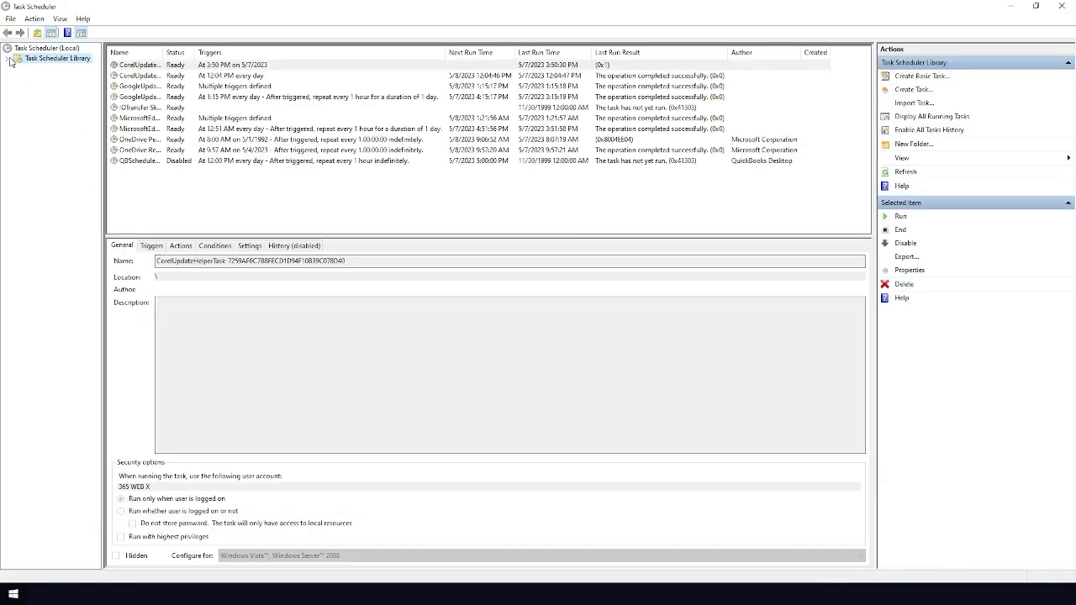
# Step: Expand the Task Scheduler Library down to the subfolders of Microsoft > Windows
pyautogui.click(10, 59)
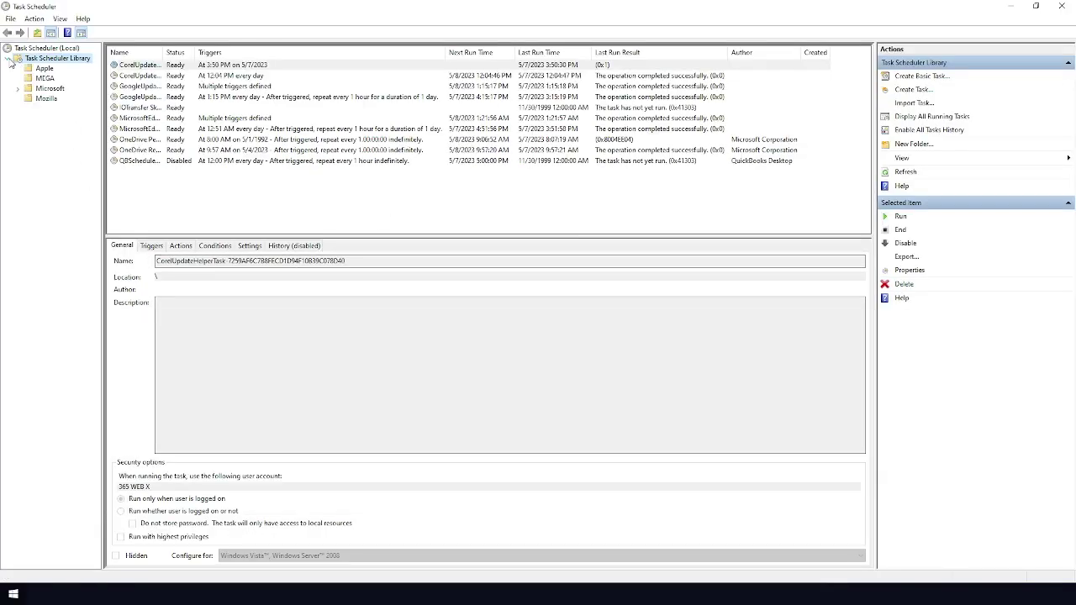
pyautogui.click(44, 88)
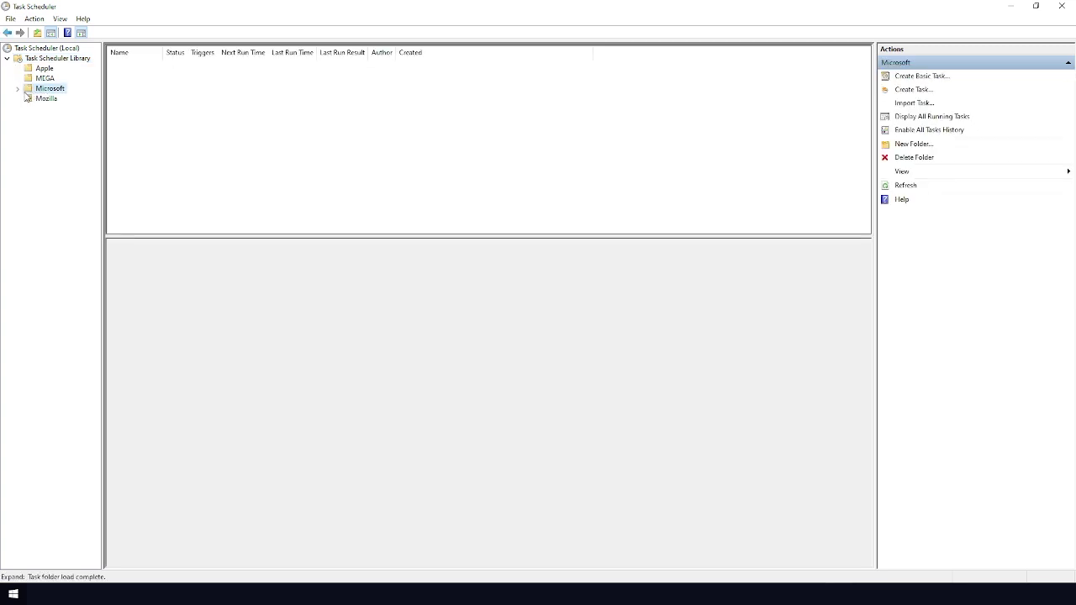
pyautogui.click(18, 89)
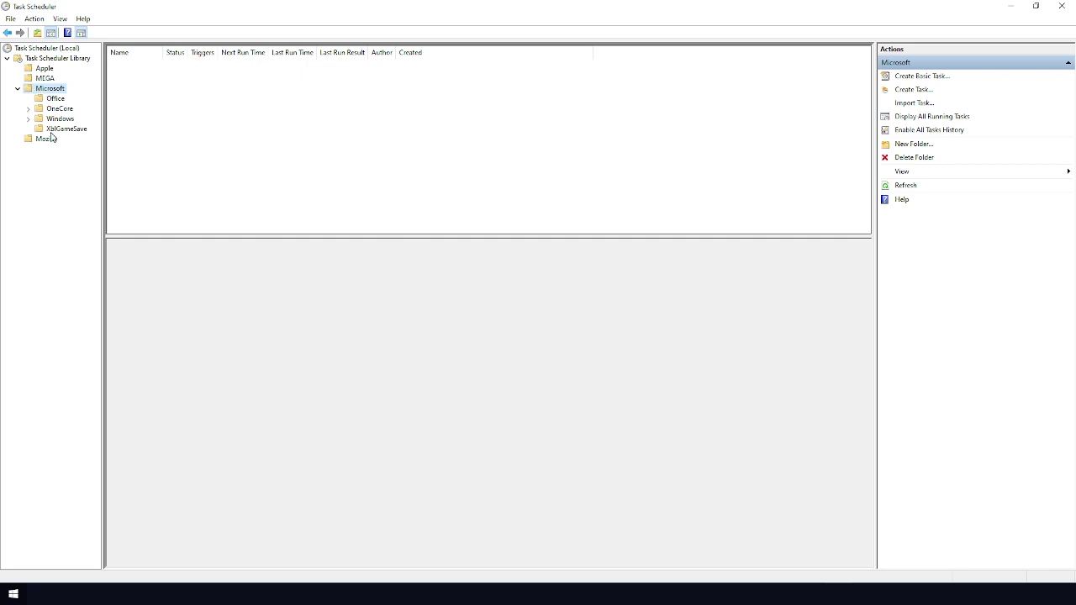
pyautogui.click(39, 124)
pyautogui.click(38, 124)
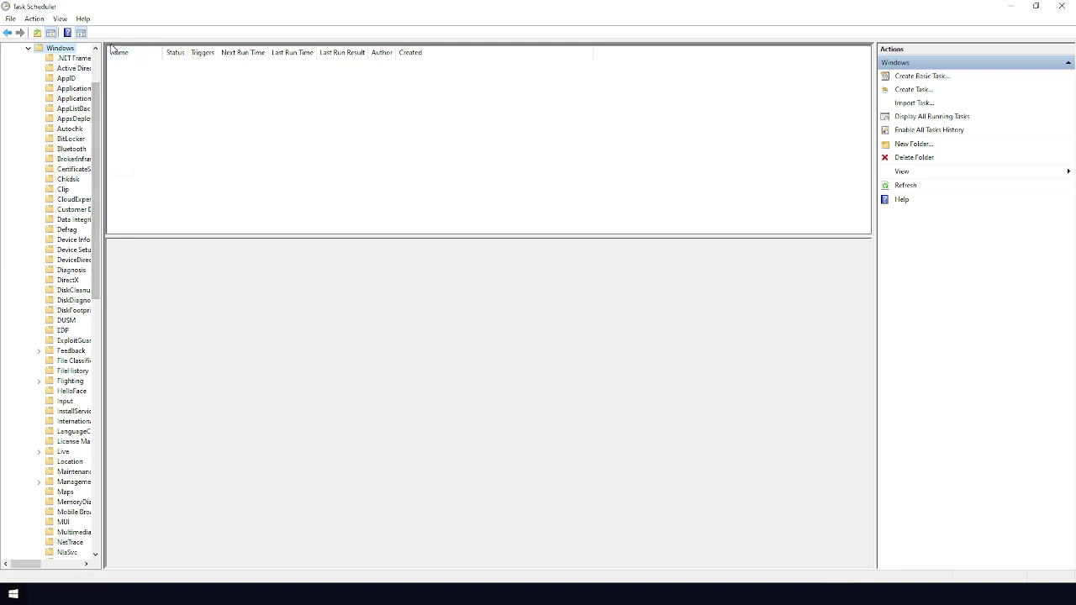
# Step: Show the tasks of the Application Experience folder, with the folder tree and the task Name column widened for full names
pyautogui.moveTo(104, 59); pyautogui.dragTo(470, 62)
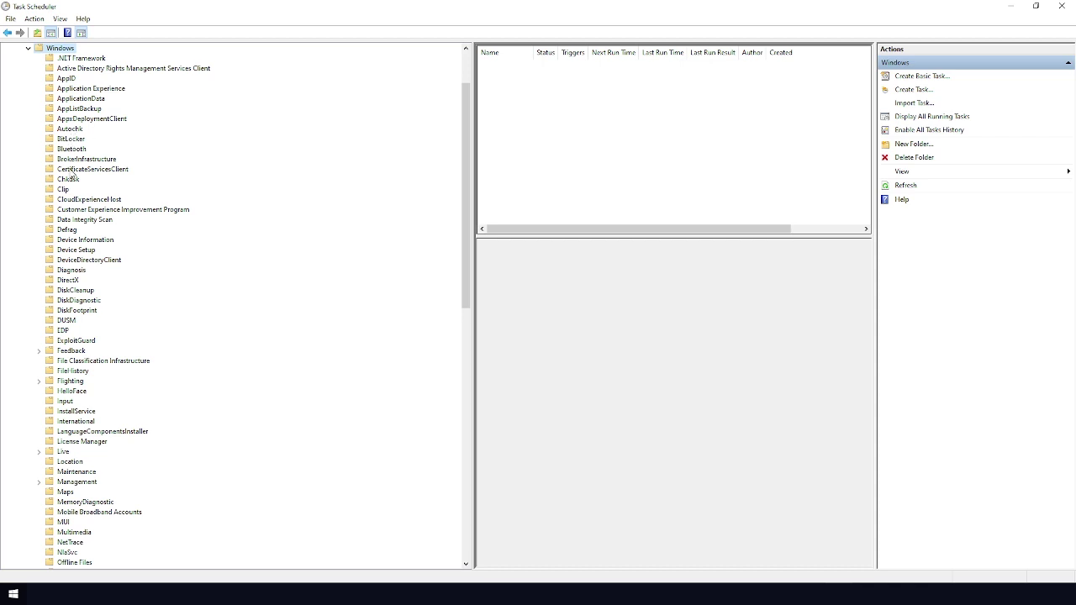
pyautogui.click(86, 91)
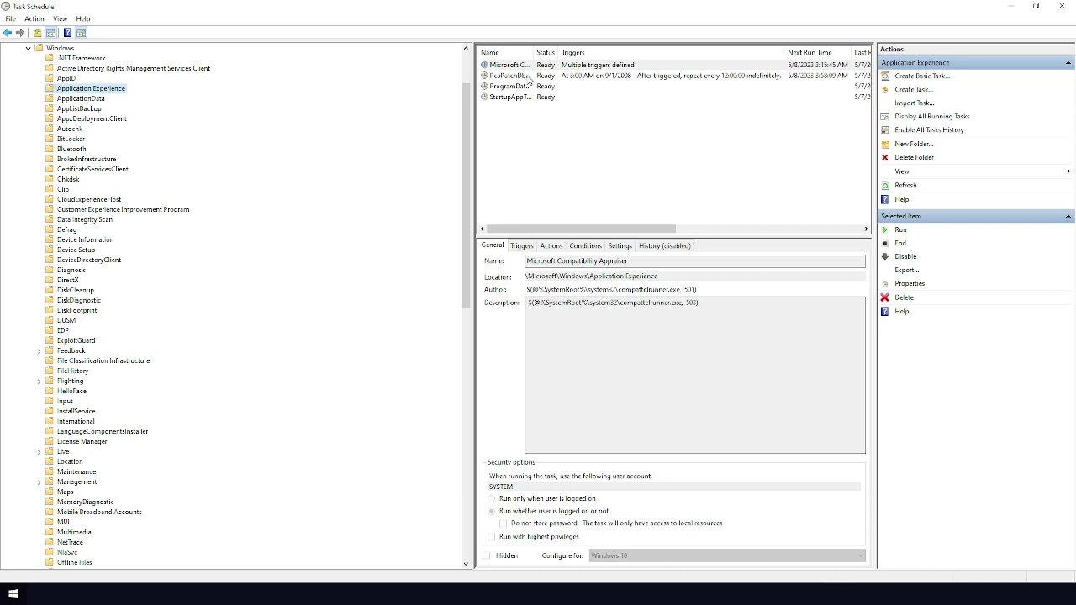
pyautogui.moveTo(536, 52); pyautogui.dragTo(642, 52)
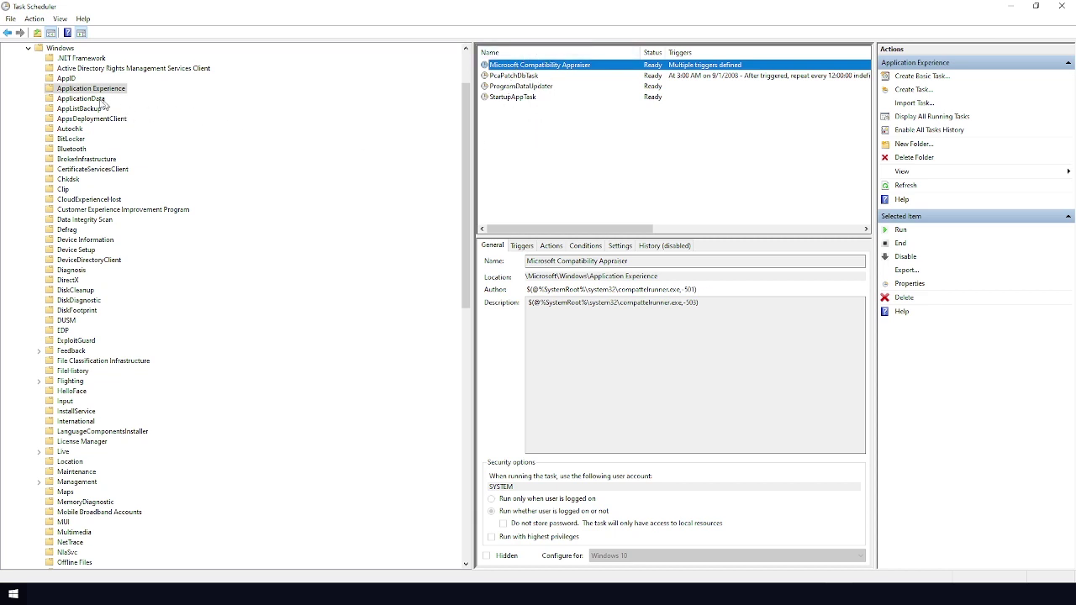
# Step: Disable the Microsoft Compatibility Appraiser task in the Application Experience folder
pyautogui.rightClick(553, 67)
pyautogui.press('Escape')
pyautogui.rightClick(570, 71)
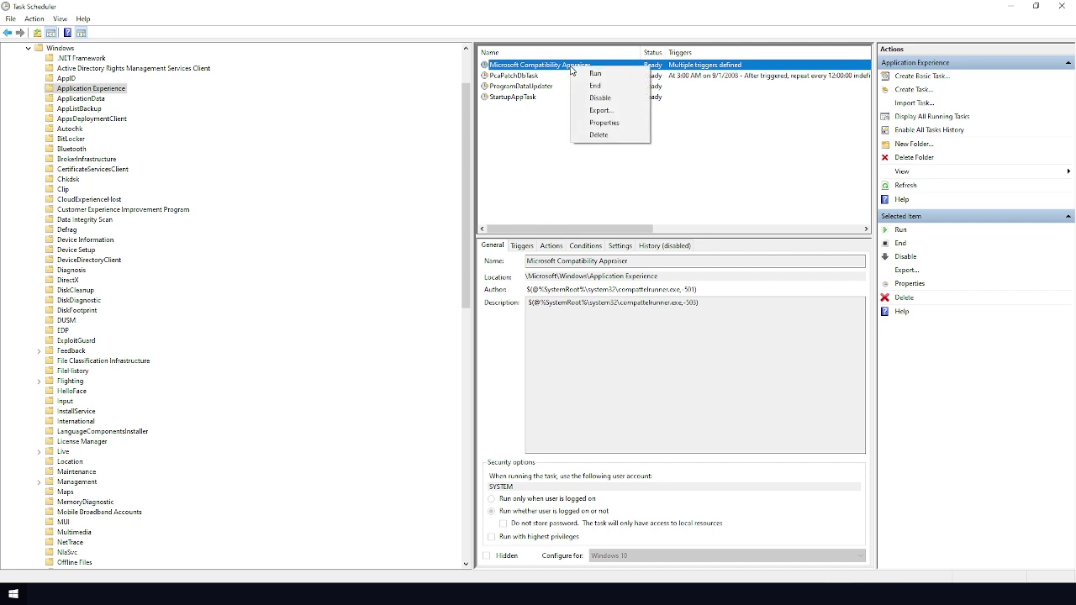
pyautogui.click(602, 99)
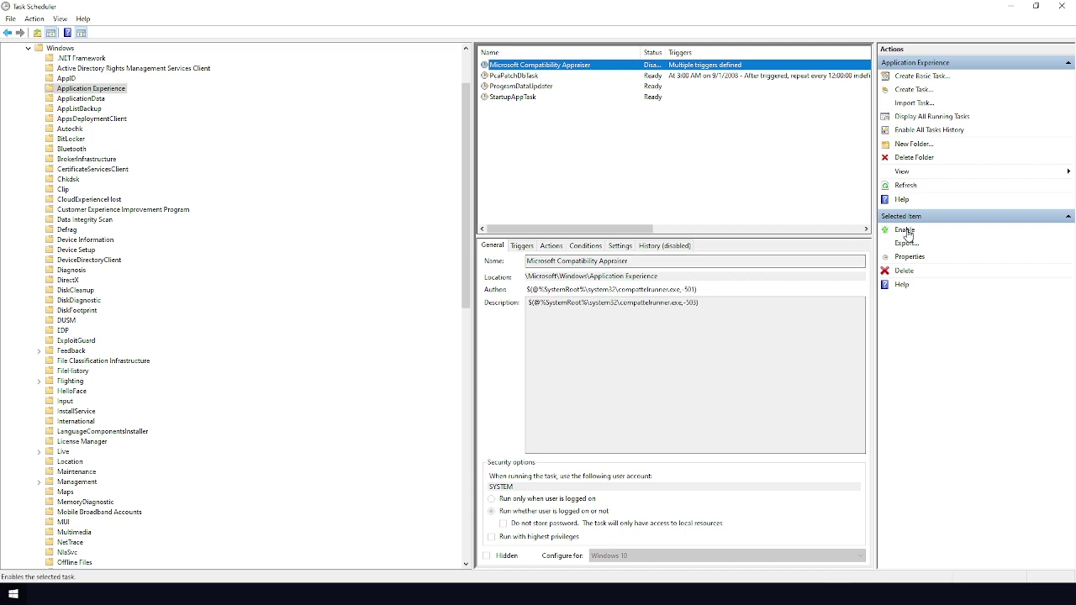
# Step: Examine the Microsoft Compatibility Appraiser task's properties, including its triggers, actions, conditions, settings, history and general details
pyautogui.rightClick(583, 67)
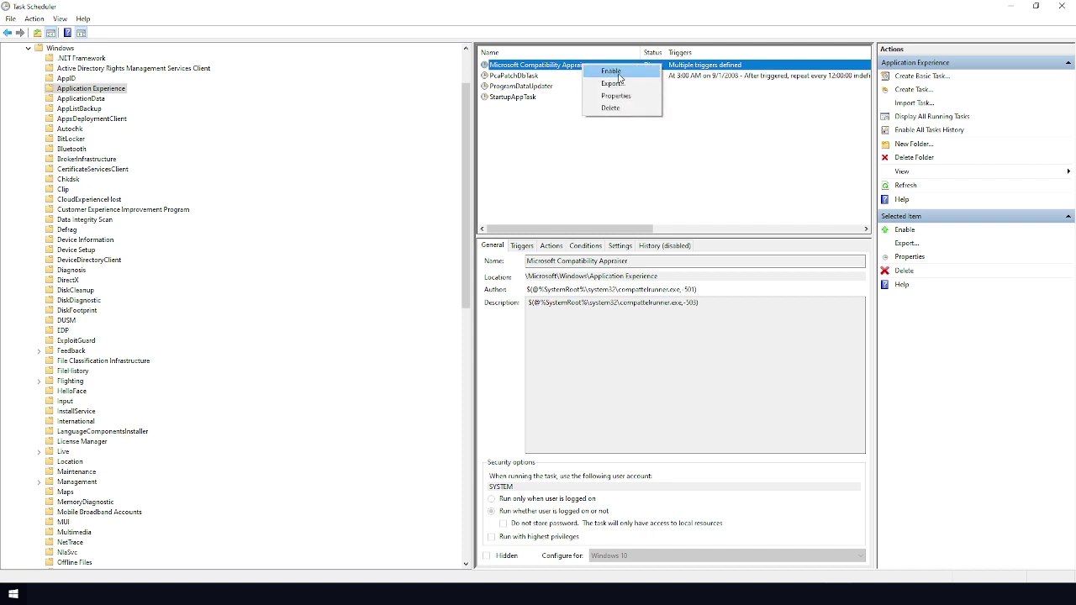
pyautogui.rightClick(535, 66)
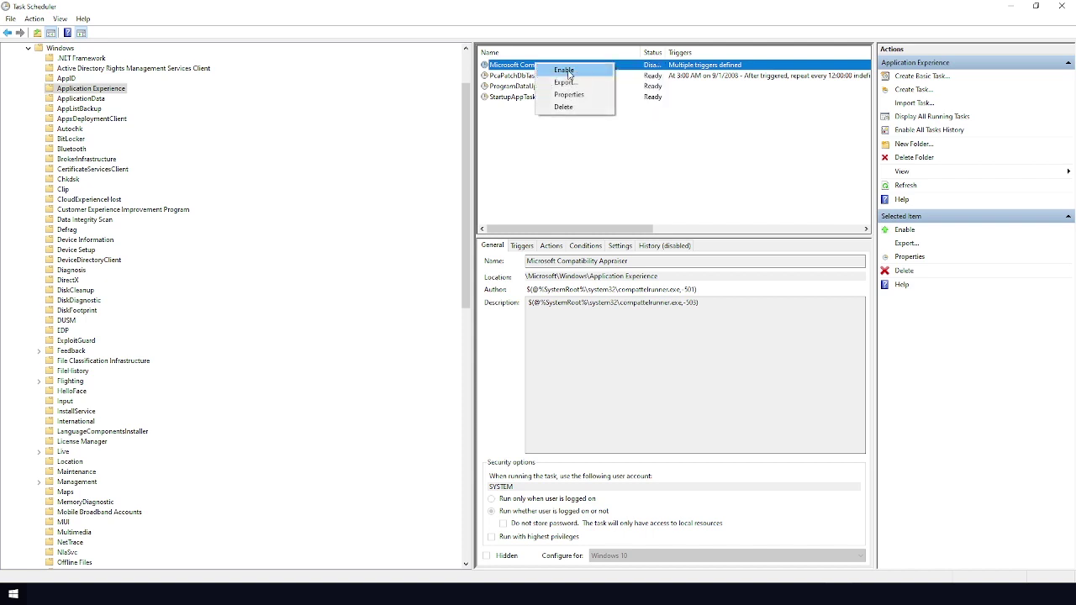
pyautogui.click(575, 95)
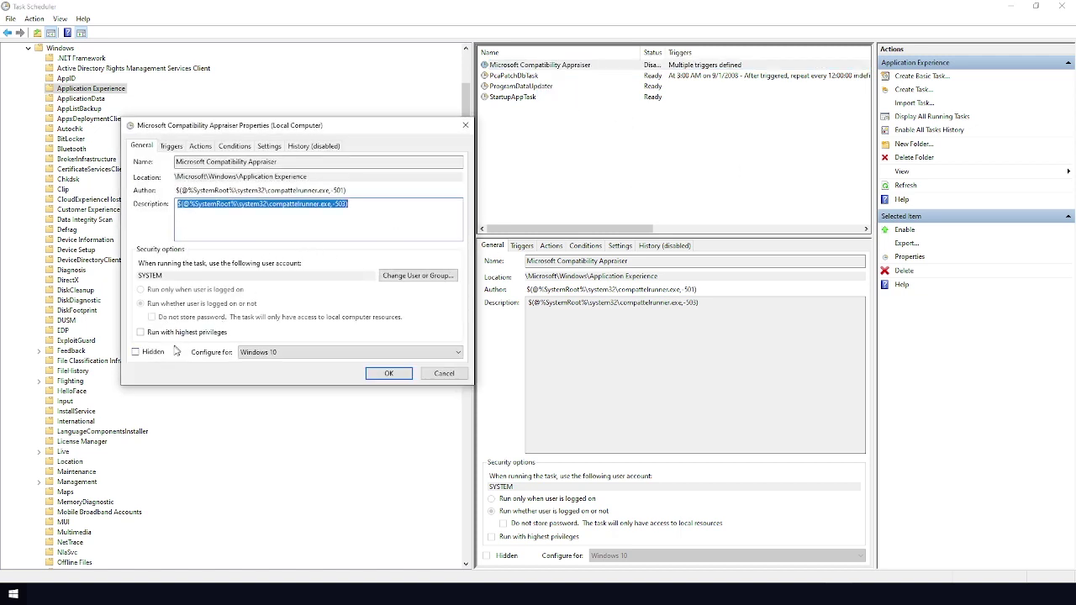
pyautogui.click(171, 146)
pyautogui.click(201, 146)
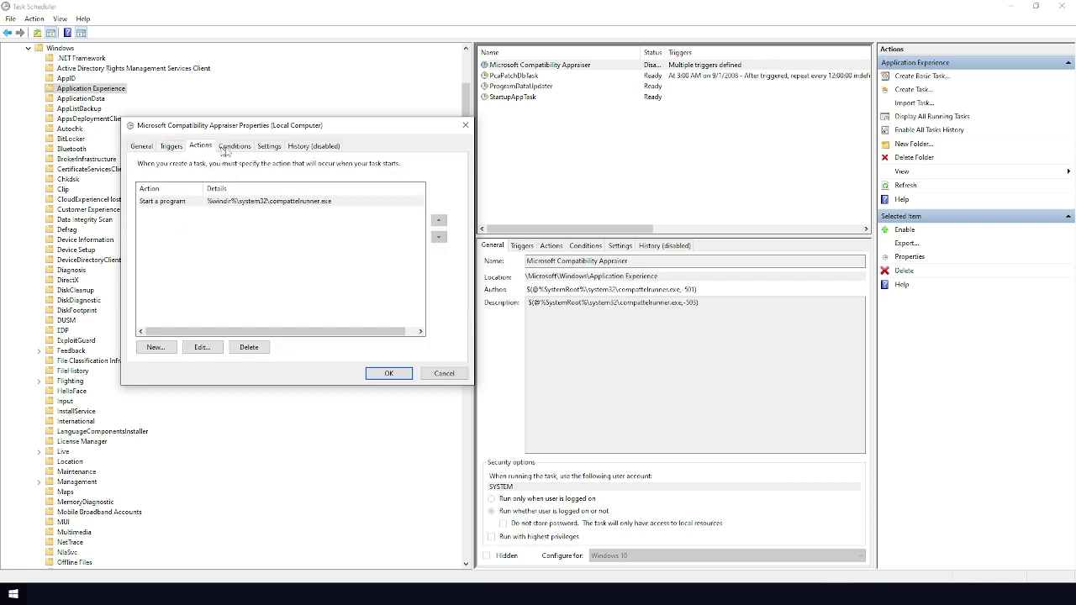
pyautogui.click(237, 147)
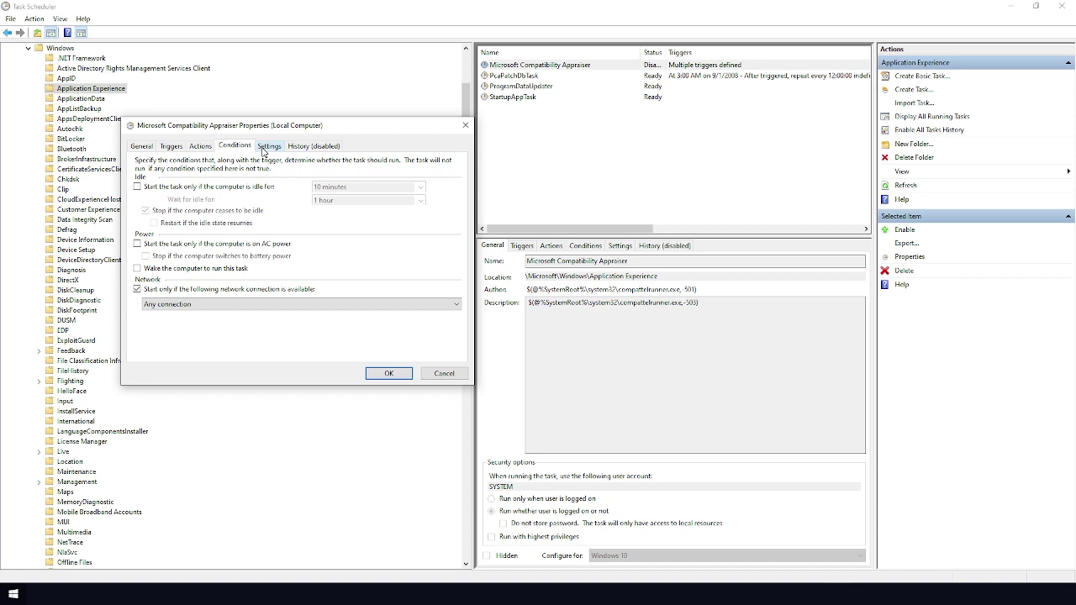
pyautogui.click(263, 148)
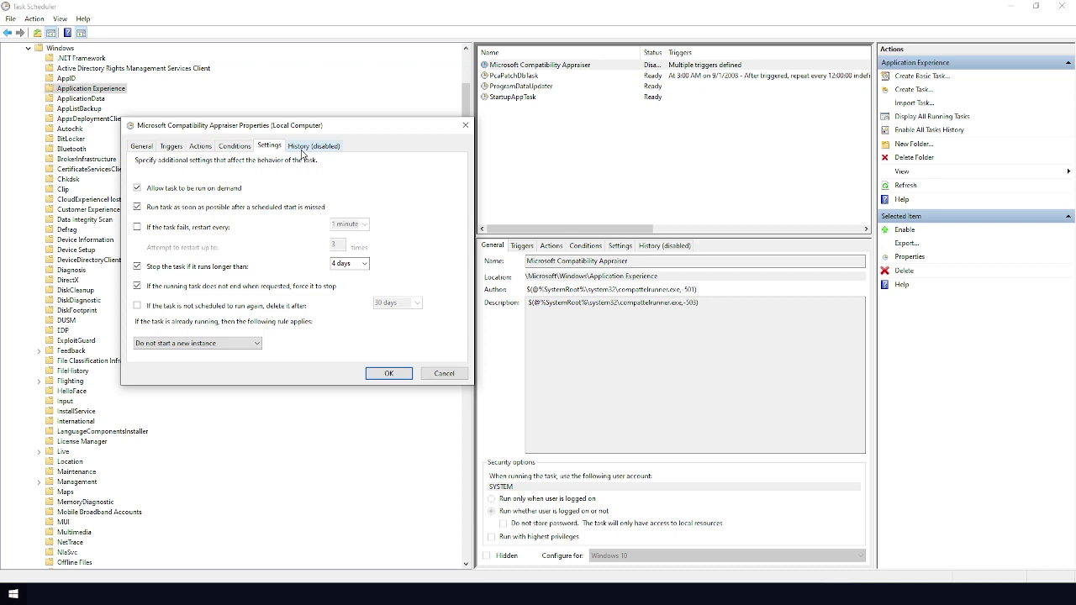
pyautogui.click(303, 148)
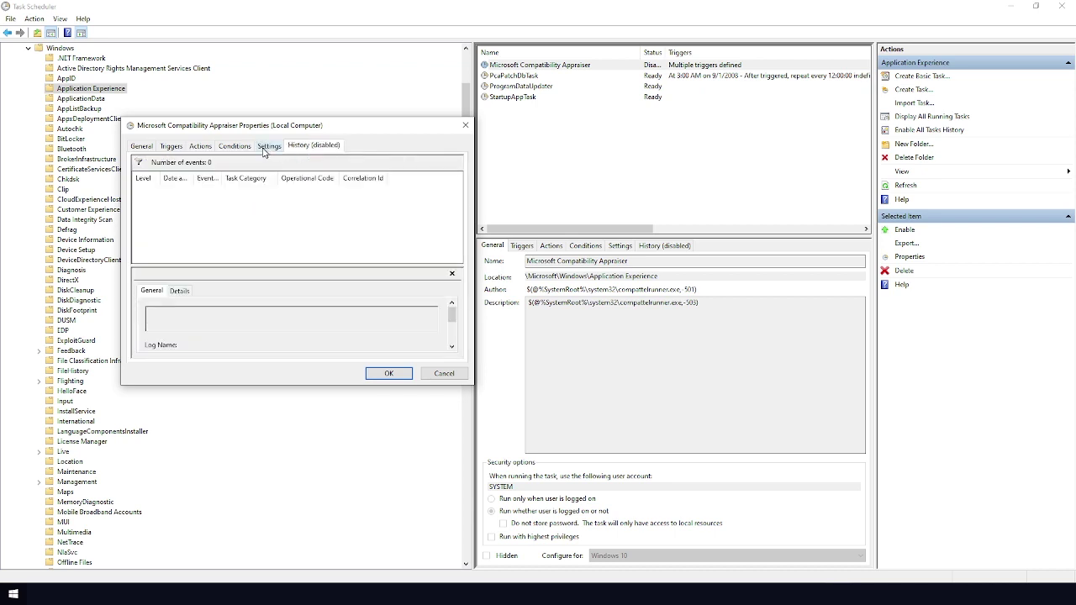
pyautogui.click(266, 148)
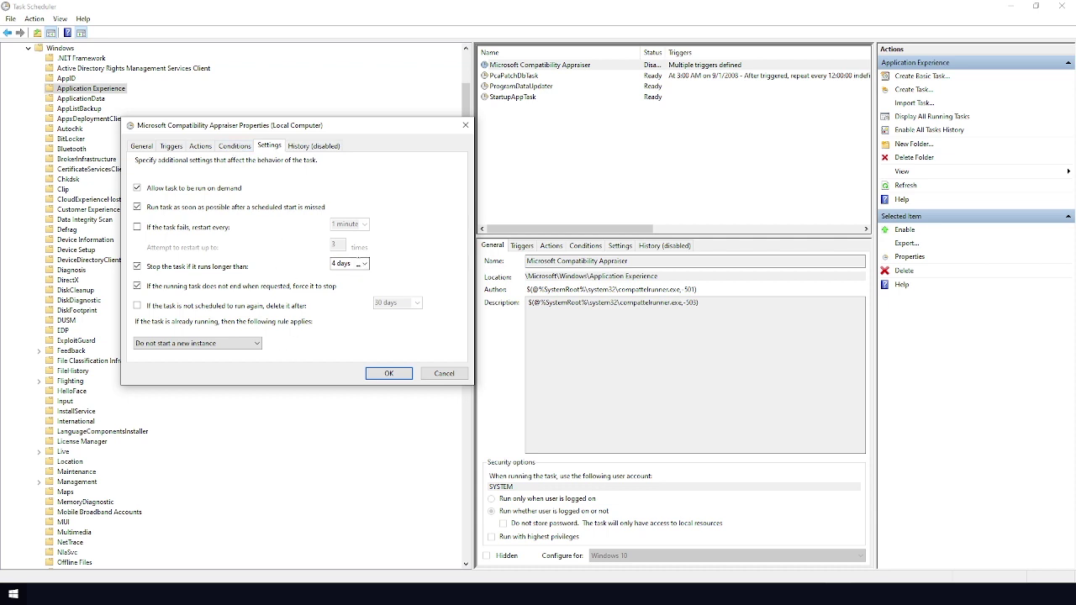
pyautogui.click(361, 266)
pyautogui.click(144, 146)
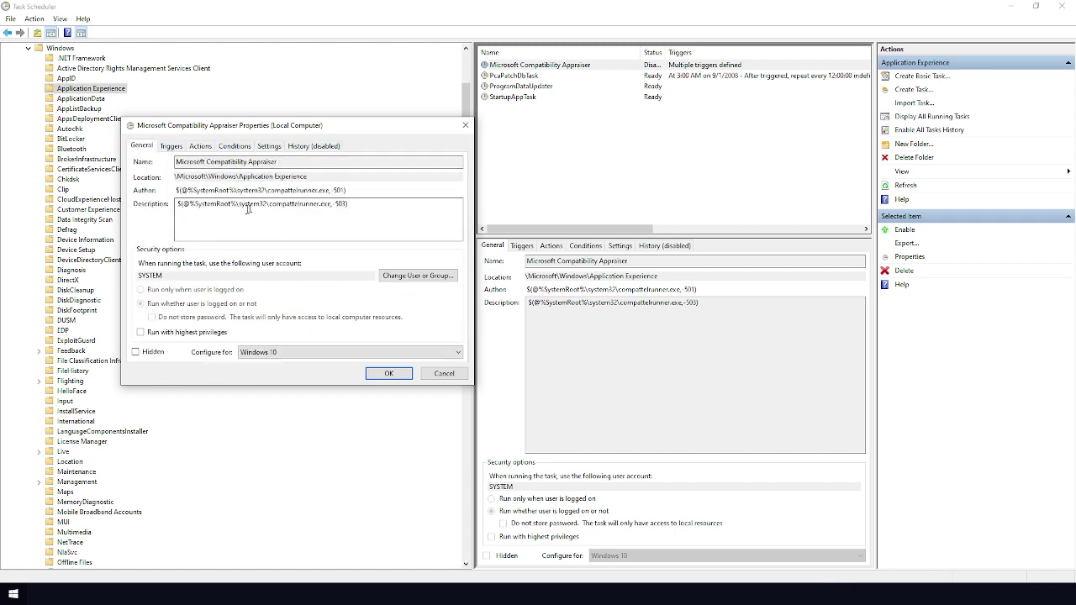